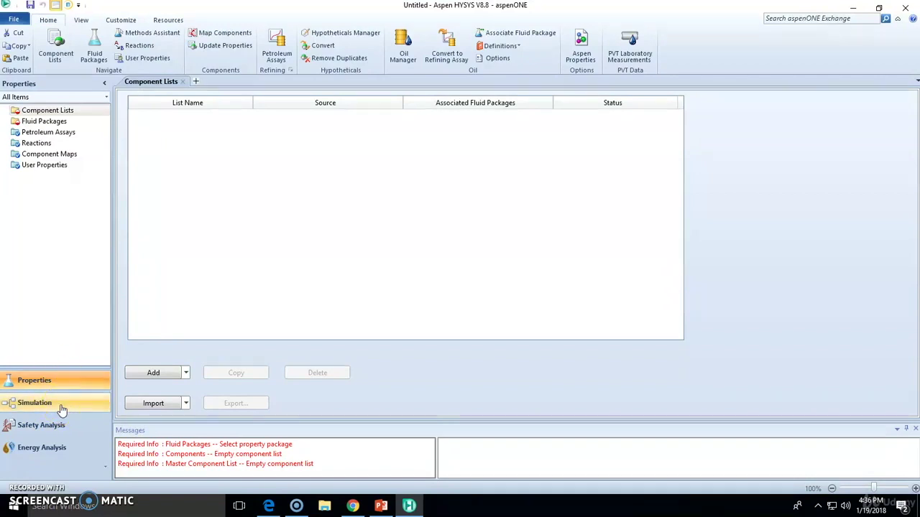
Step: Browse the View, Customize and Resources ribbon tabs, then return to Home
{"action": "left_click", "coordinate": [40, 449]}
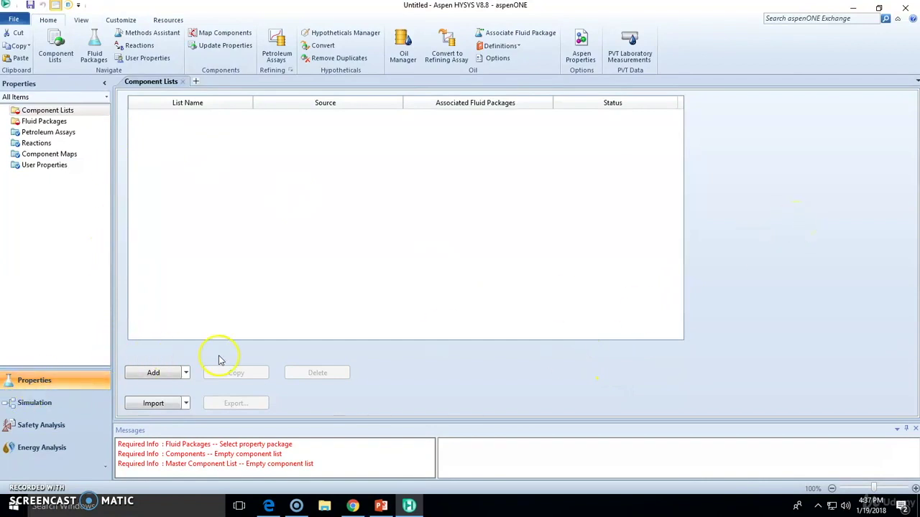
{"action": "left_click", "coordinate": [72, 380]}
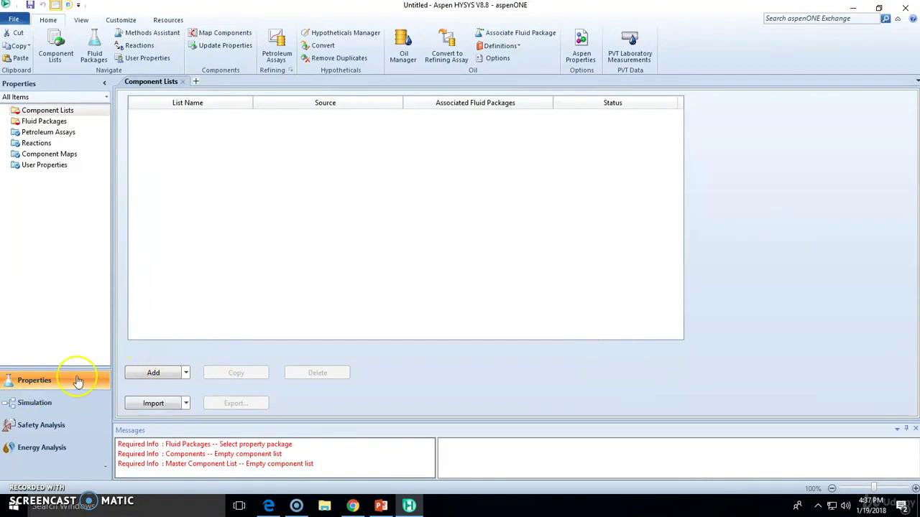
{"action": "left_click", "coordinate": [46, 143]}
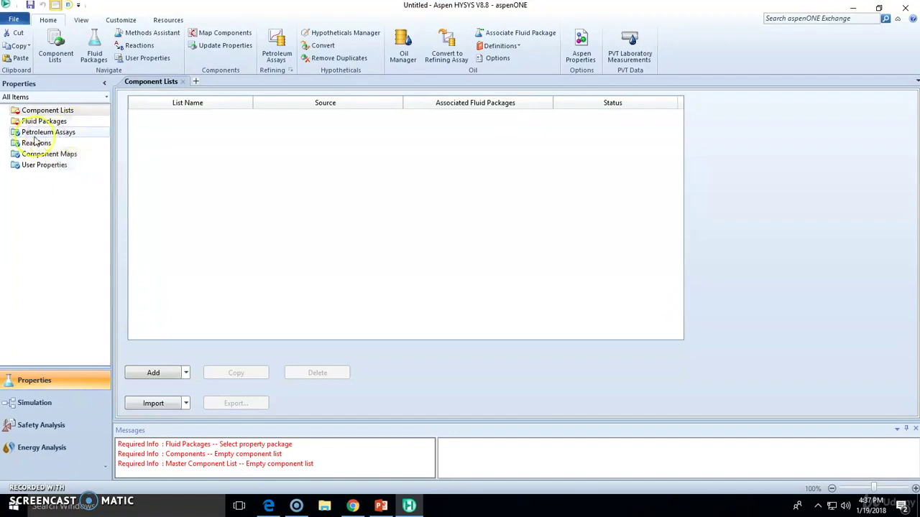
{"action": "left_click", "coordinate": [81, 20]}
{"action": "left_click", "coordinate": [121, 20]}
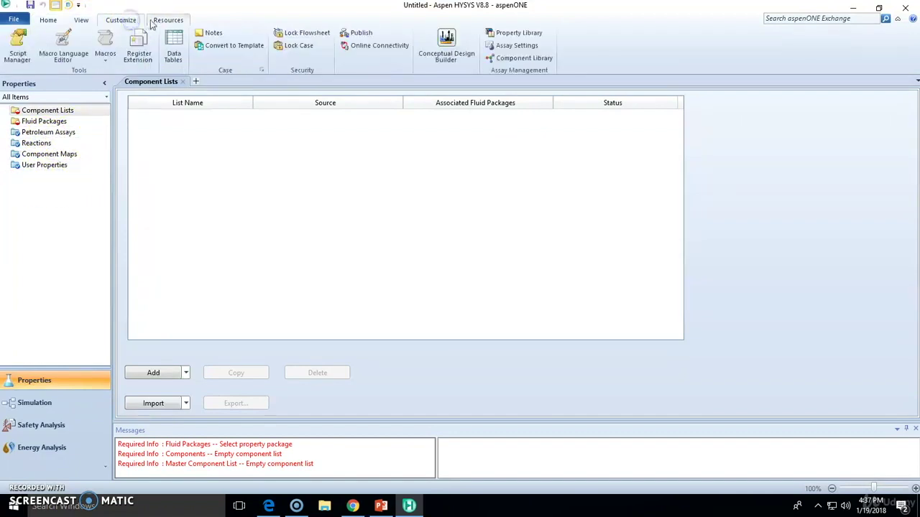
{"action": "left_click", "coordinate": [167, 20]}
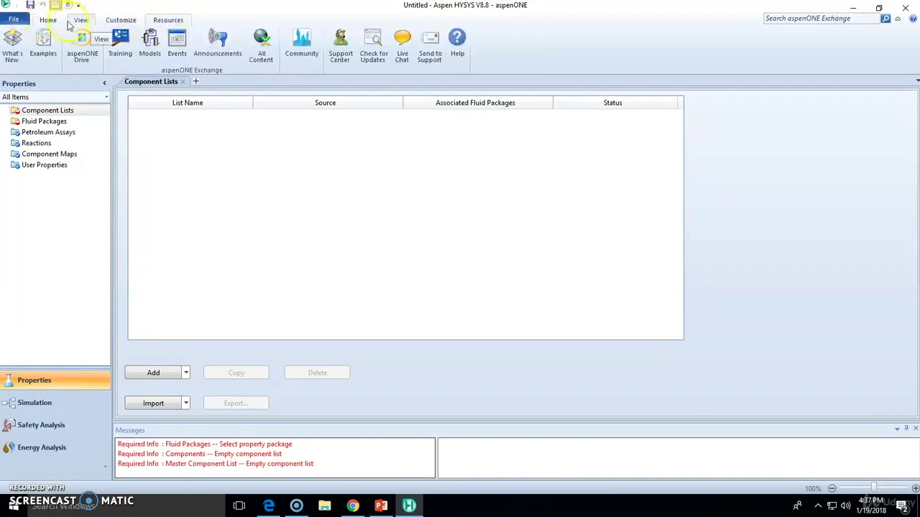
{"action": "left_click", "coordinate": [47, 20]}
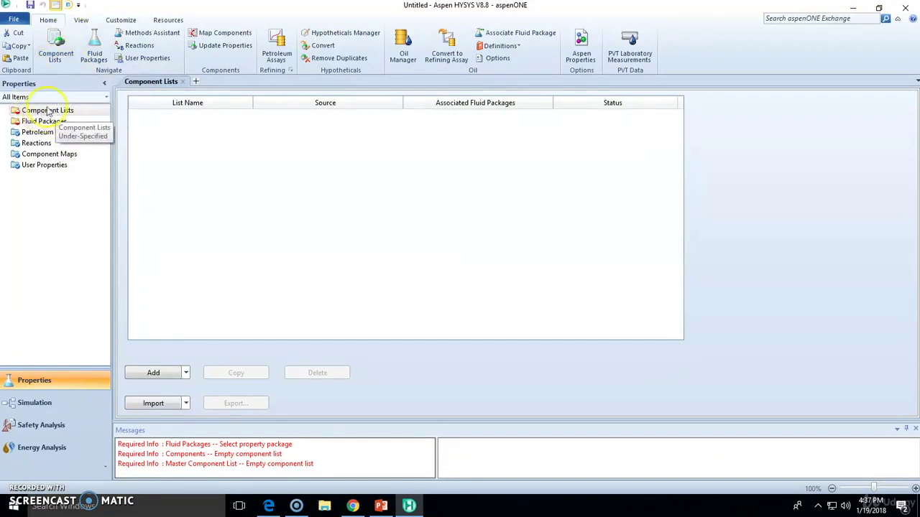
Step: Look through the Fluid Packages, Reactions and User Properties lists and the Oil Manager notice
{"action": "left_click", "coordinate": [97, 52]}
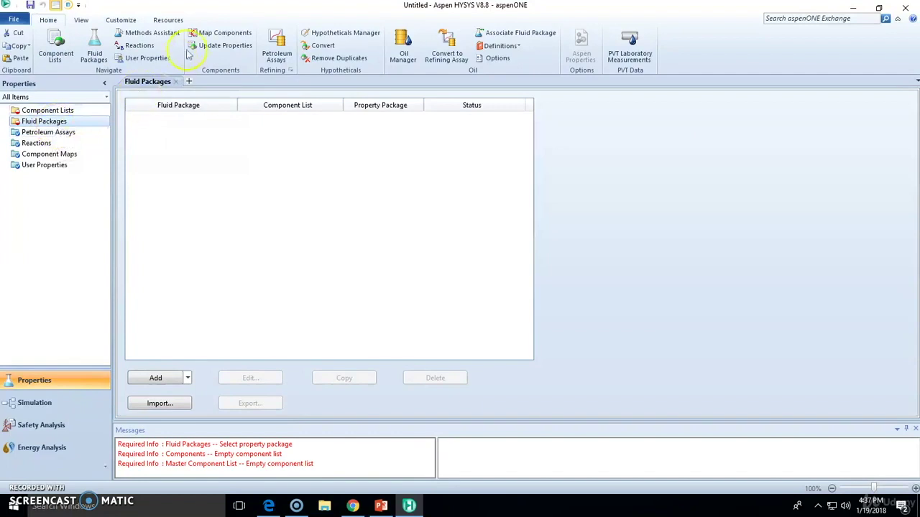
{"action": "left_click", "coordinate": [138, 45]}
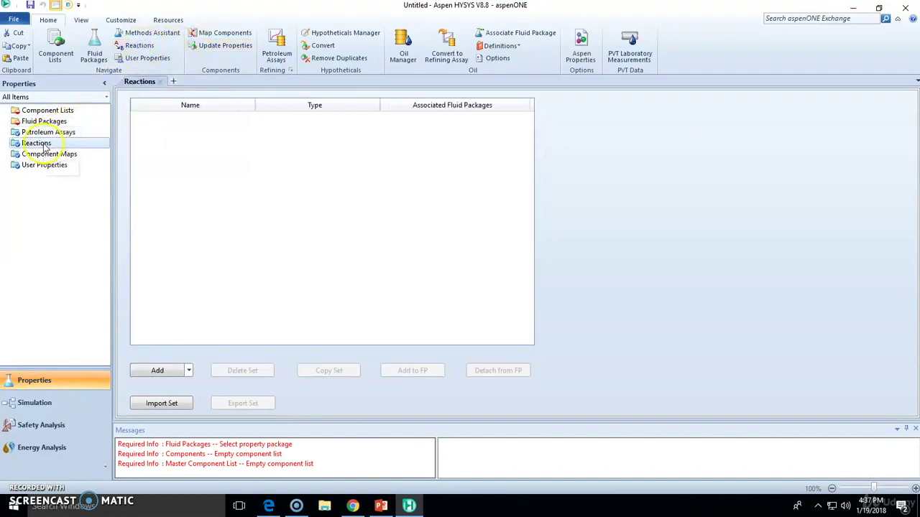
{"action": "left_click", "coordinate": [147, 58]}
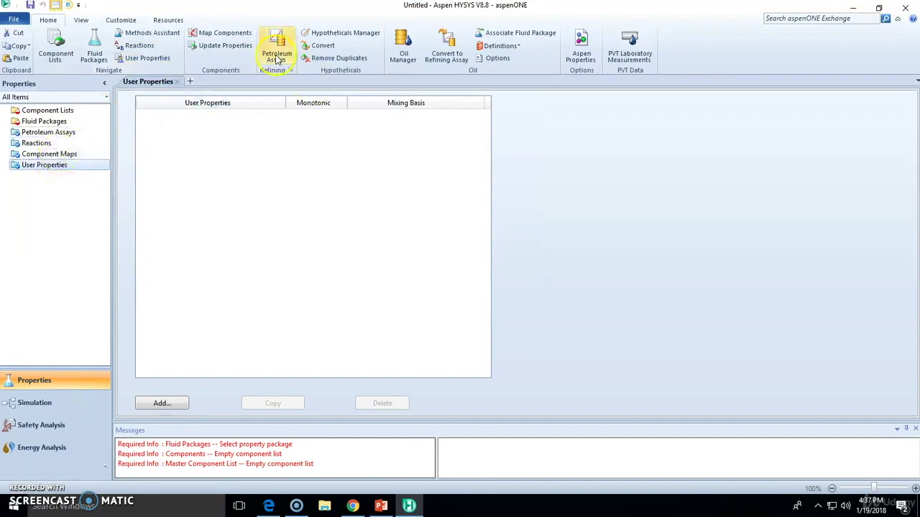
{"action": "left_click", "coordinate": [413, 49]}
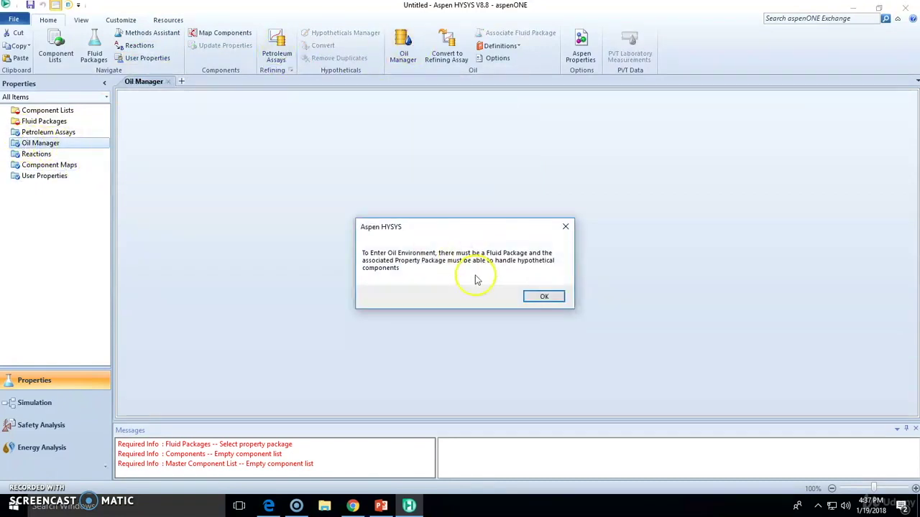
{"action": "left_click", "coordinate": [544, 296]}
Step: Bring up the empty Petroleum Assays summary, then the empty Component Maps list
{"action": "left_click", "coordinate": [36, 154]}
{"action": "left_click", "coordinate": [40, 143]}
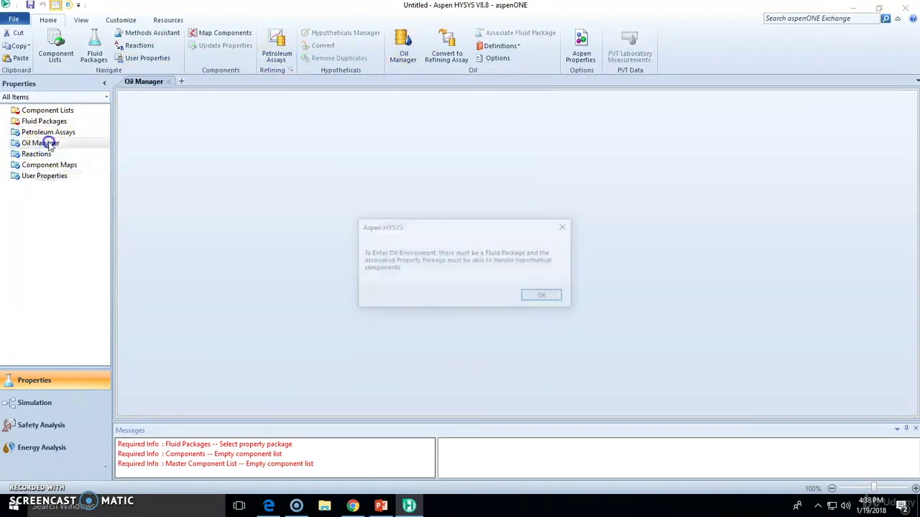
{"action": "left_click", "coordinate": [544, 296]}
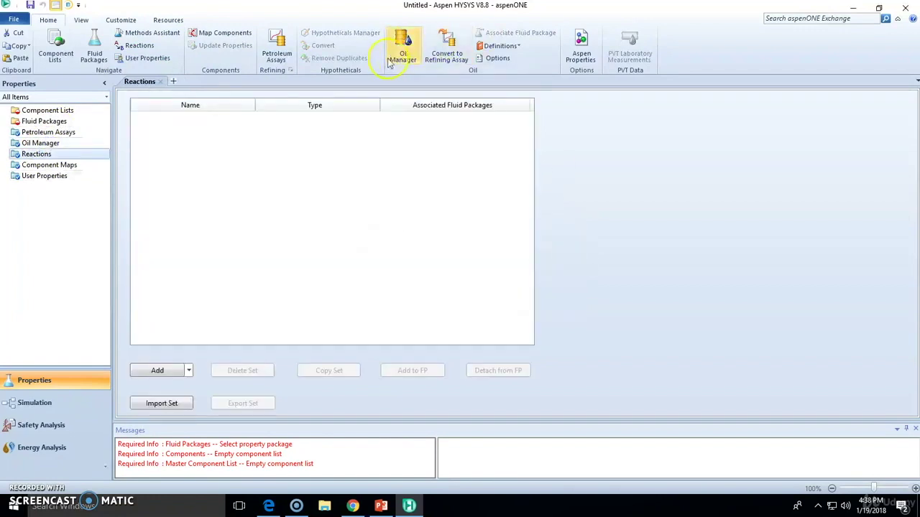
{"action": "left_click", "coordinate": [45, 132]}
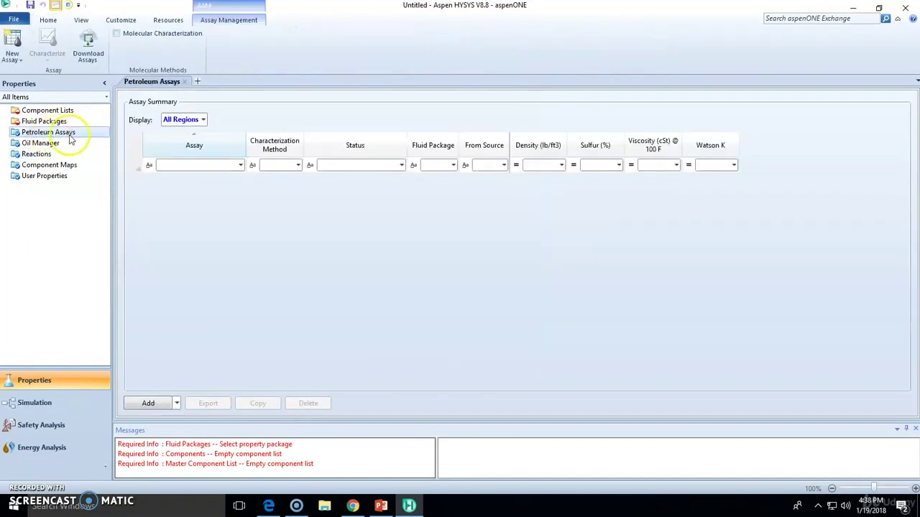
{"action": "left_click", "coordinate": [47, 22]}
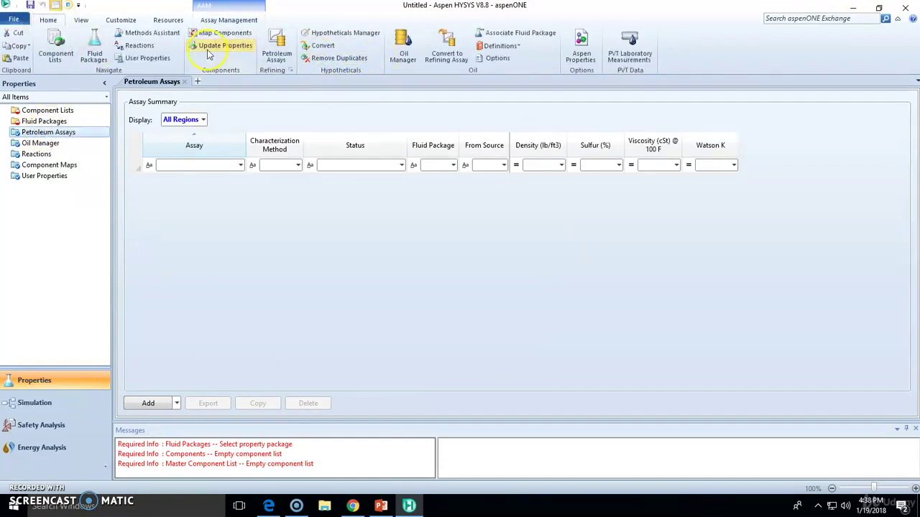
{"action": "left_click", "coordinate": [233, 42]}
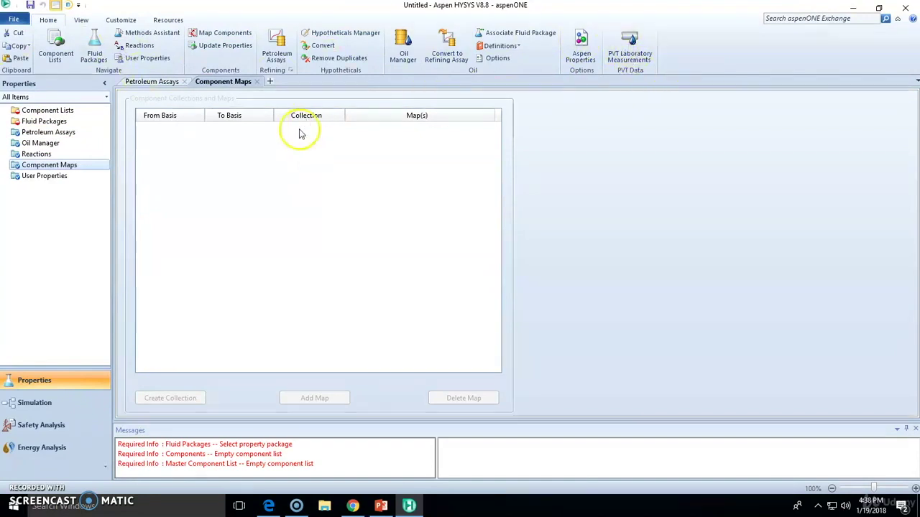
Step: Add Component List - 1 with Methane, dismissing the warning about leaving basis setup
{"action": "left_click", "coordinate": [55, 113]}
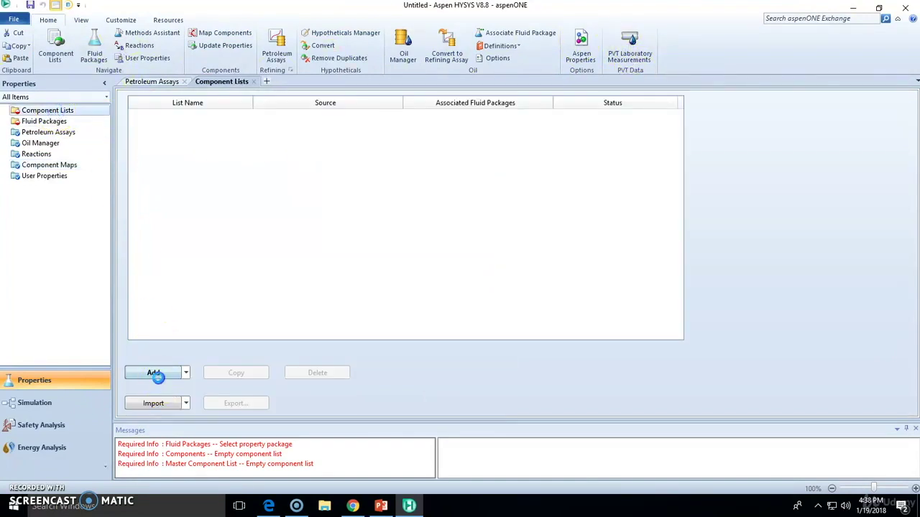
{"action": "left_click", "coordinate": [155, 374]}
{"action": "double_click", "coordinate": [540, 186]}
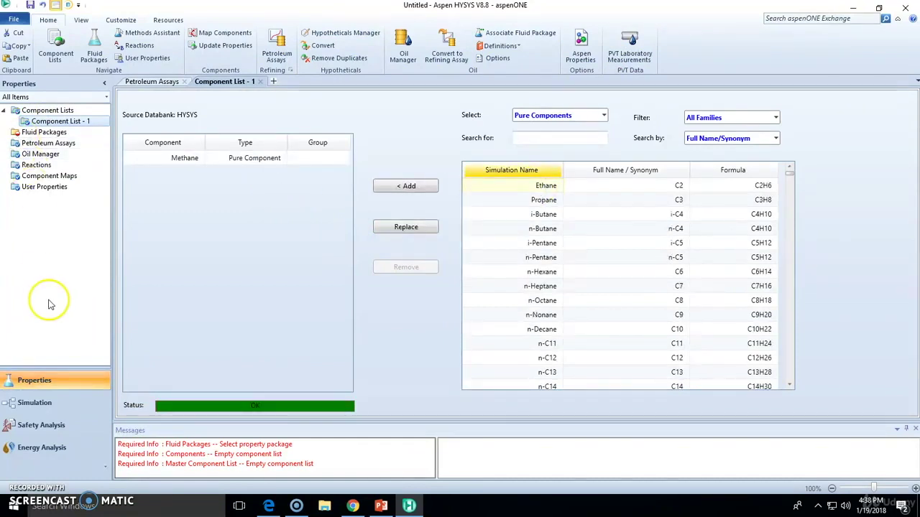
{"action": "left_click", "coordinate": [34, 403]}
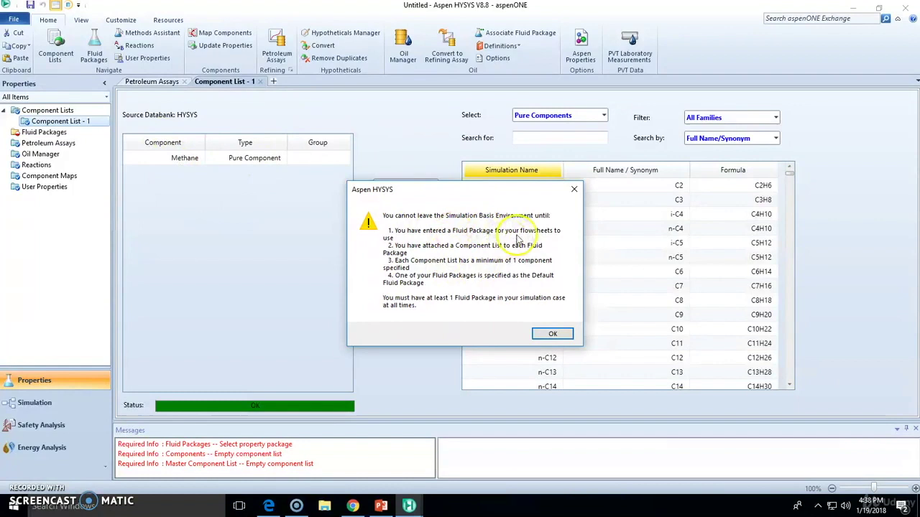
{"action": "left_click", "coordinate": [552, 333]}
{"action": "left_click", "coordinate": [189, 160]}
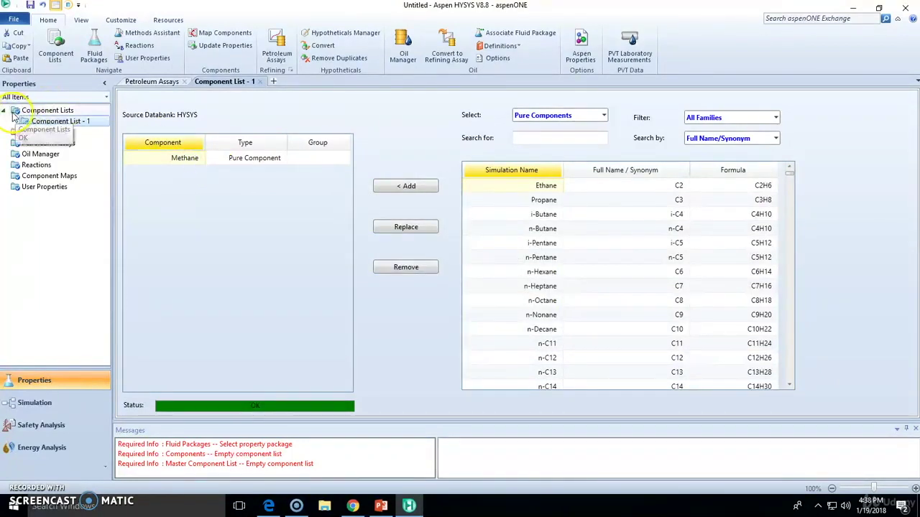
Step: Add fluid package Basis-1 with NRTL as its property package, then enter the Simulation environment
{"action": "left_click", "coordinate": [58, 135]}
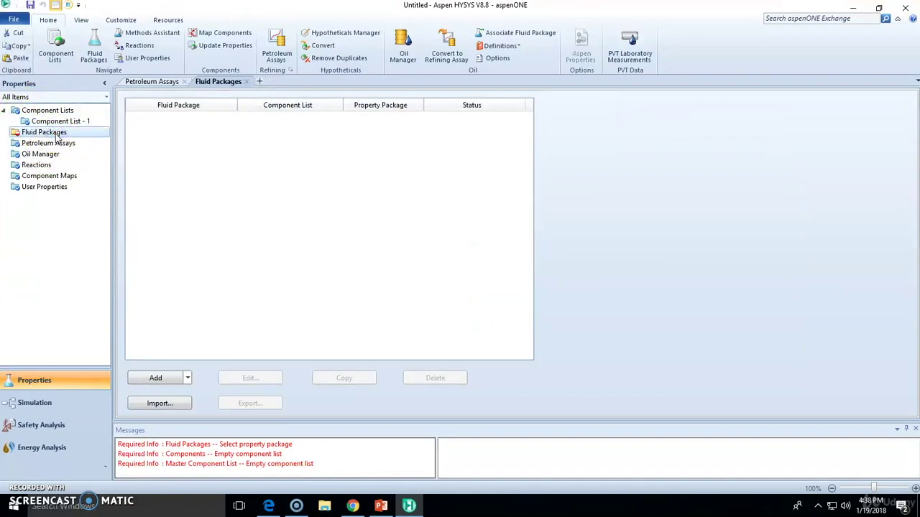
{"action": "left_click", "coordinate": [160, 376]}
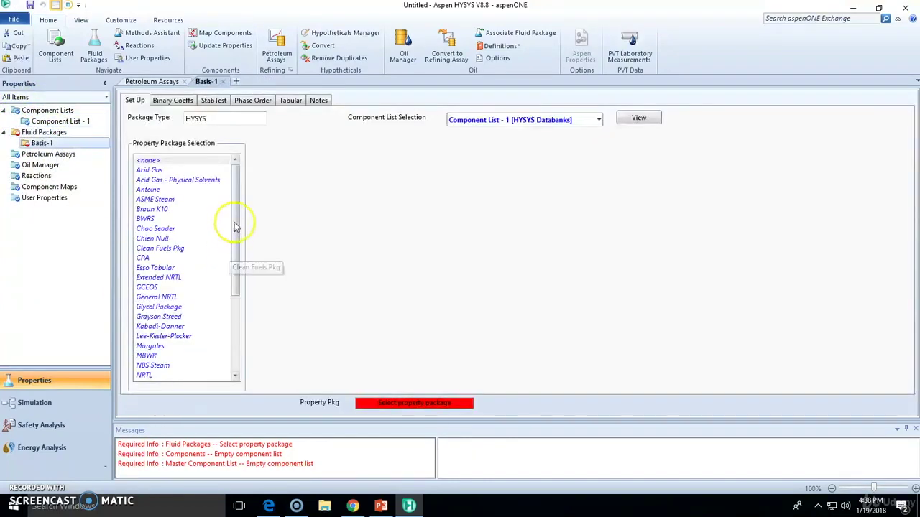
{"action": "scroll", "coordinate": [234, 230], "scroll_direction": "down", "scroll_amount": 8}
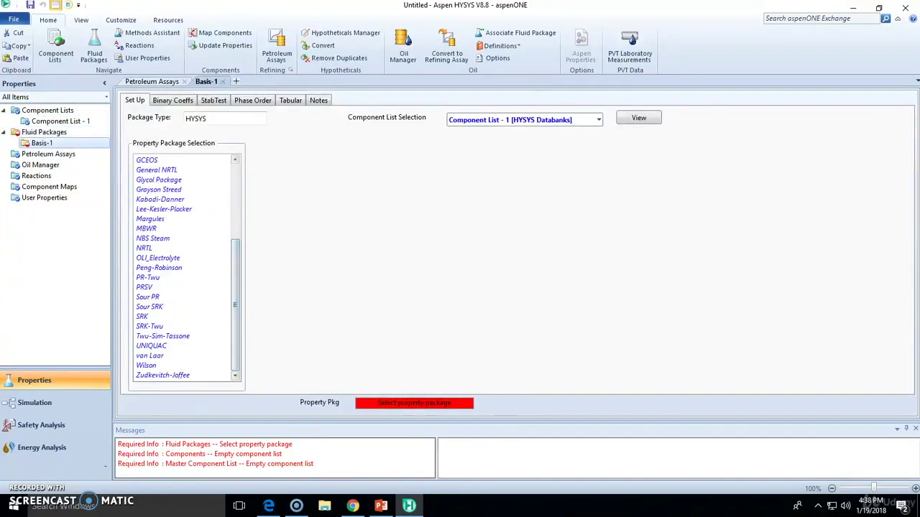
{"action": "left_click", "coordinate": [145, 248]}
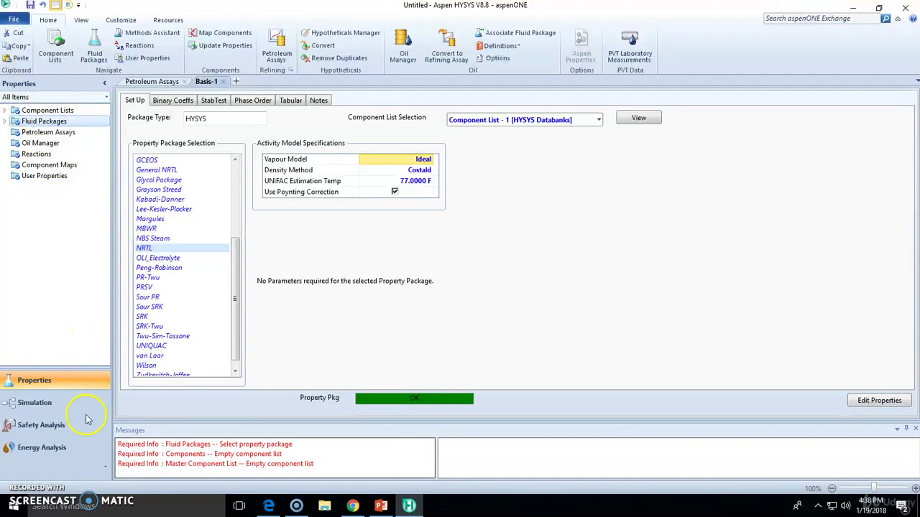
{"action": "left_click", "coordinate": [43, 404]}
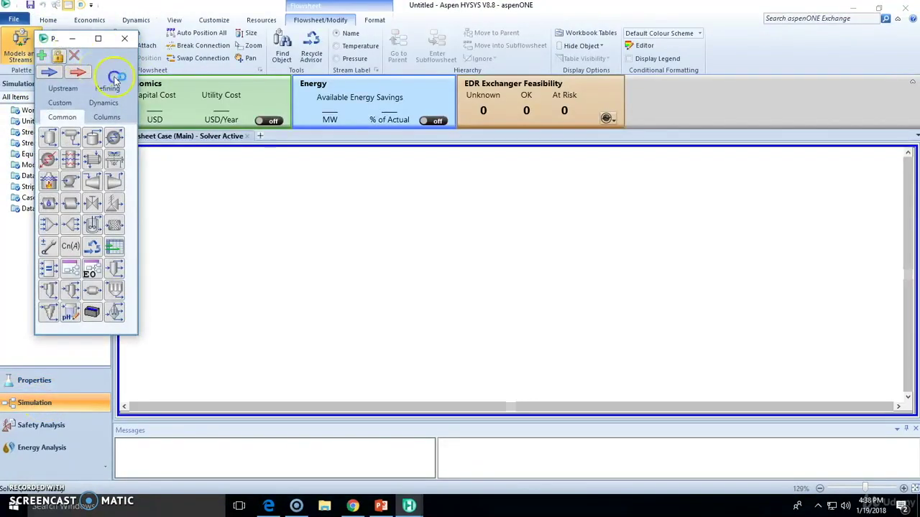
Step: Drop separator V-100, stream 1, energy stream Q-100 and compressor K-100 onto the flowsheet
{"action": "left_click_drag", "start_coordinate": [52, 43], "coordinate": [809, 106]}
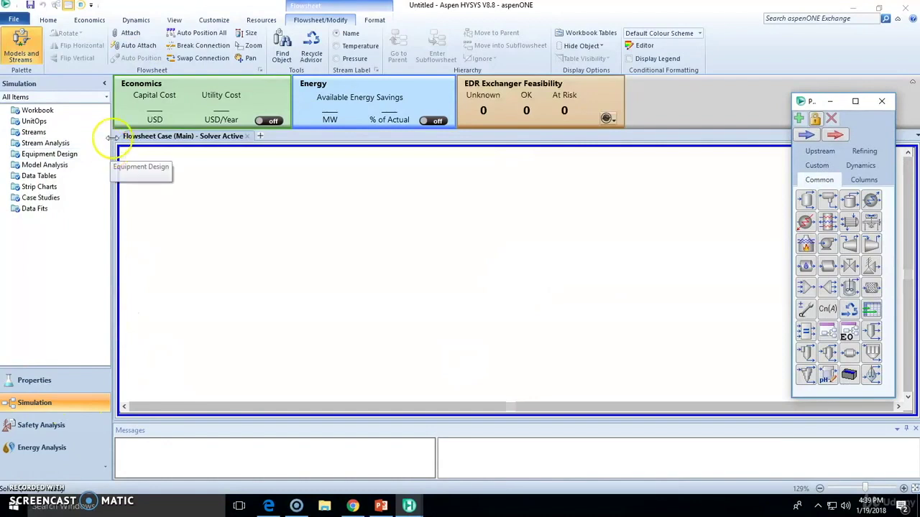
{"action": "left_click", "coordinate": [48, 19]}
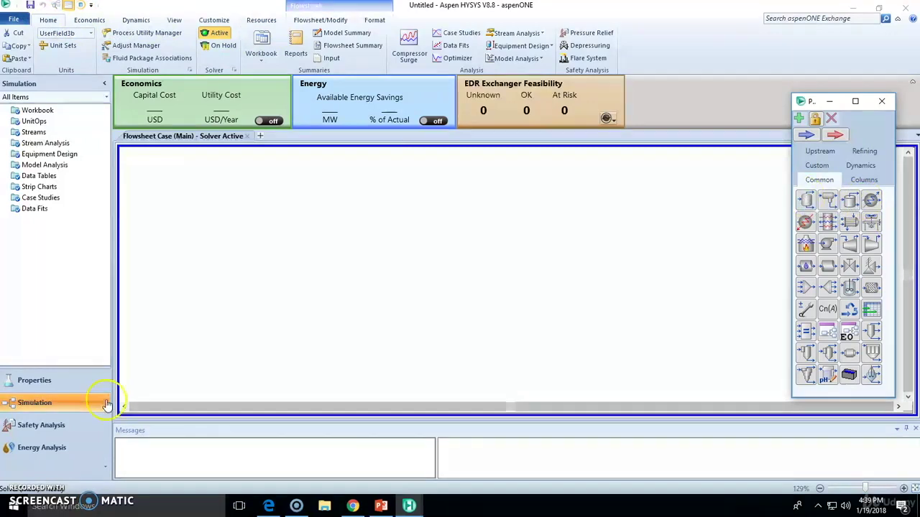
{"action": "left_click_drag", "start_coordinate": [806, 203], "coordinate": [447, 264]}
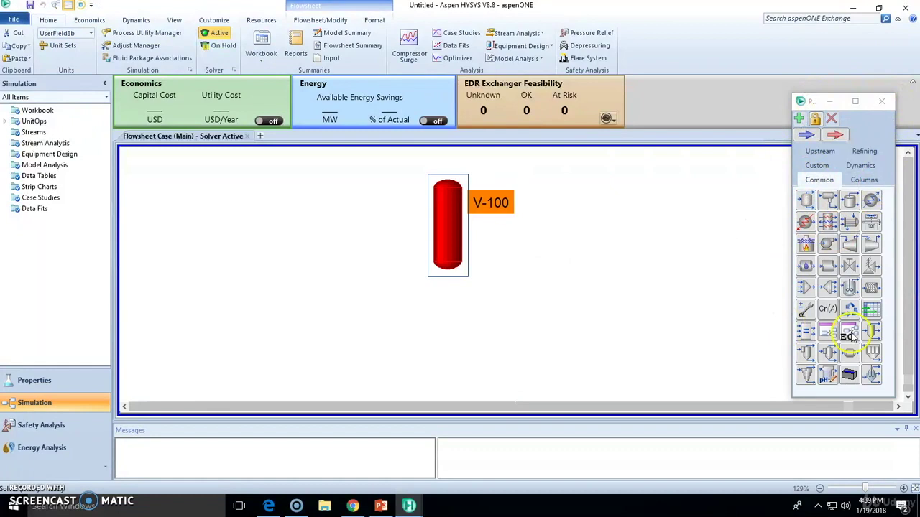
{"action": "left_click_drag", "start_coordinate": [807, 135], "coordinate": [373, 201]}
{"action": "left_click_drag", "start_coordinate": [842, 135], "coordinate": [399, 314]}
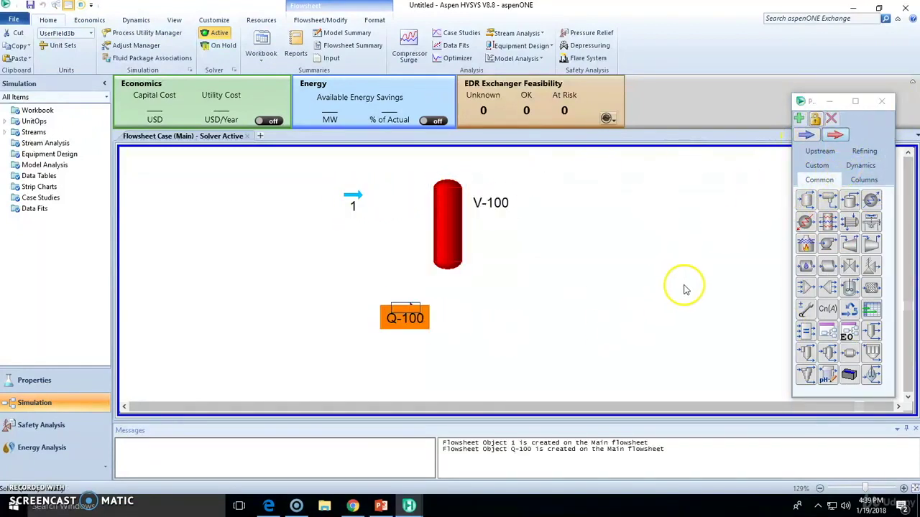
{"action": "left_click_drag", "start_coordinate": [851, 250], "coordinate": [592, 237]}
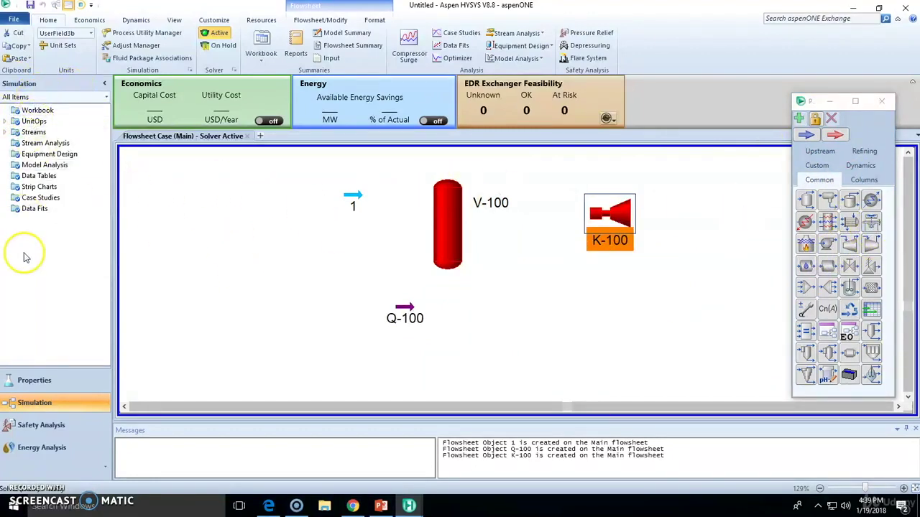
{"action": "left_click", "coordinate": [49, 386]}
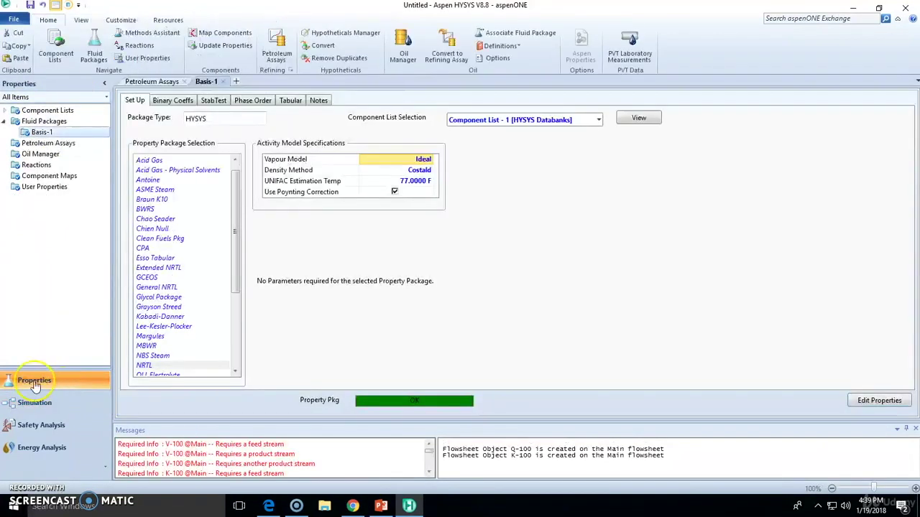
Step: Expand Component Lists and Fluid Packages to check Component List - 1 and Basis-1, then return to Simulation
{"action": "left_click", "coordinate": [6, 122]}
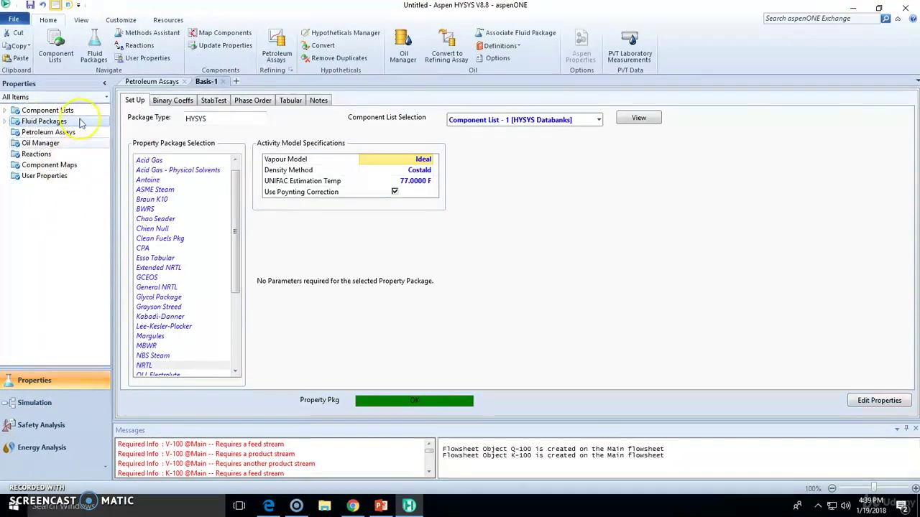
{"action": "left_click", "coordinate": [5, 110]}
{"action": "left_click", "coordinate": [6, 133]}
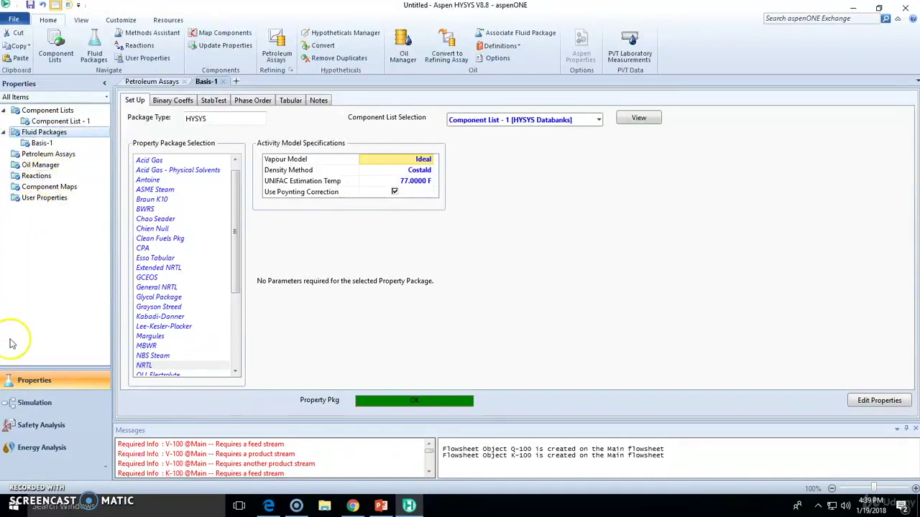
{"action": "left_click", "coordinate": [35, 402]}
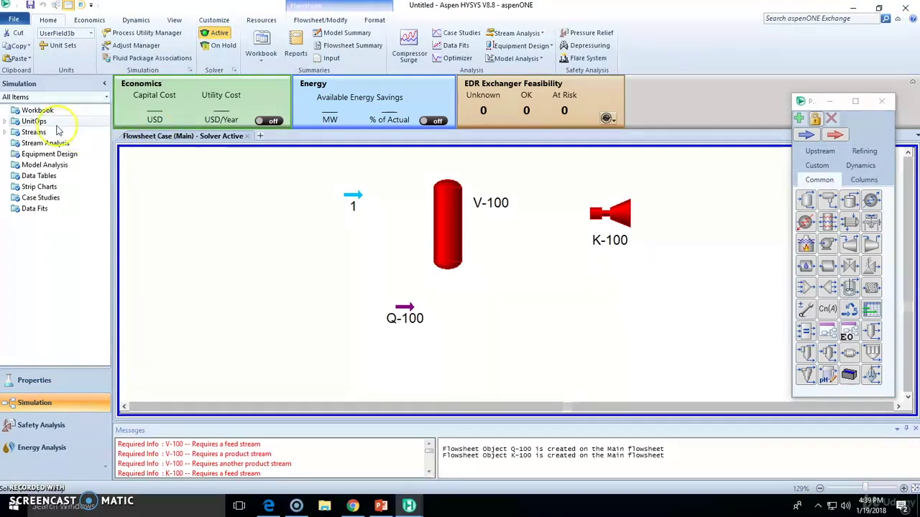
{"action": "left_click", "coordinate": [460, 223]}
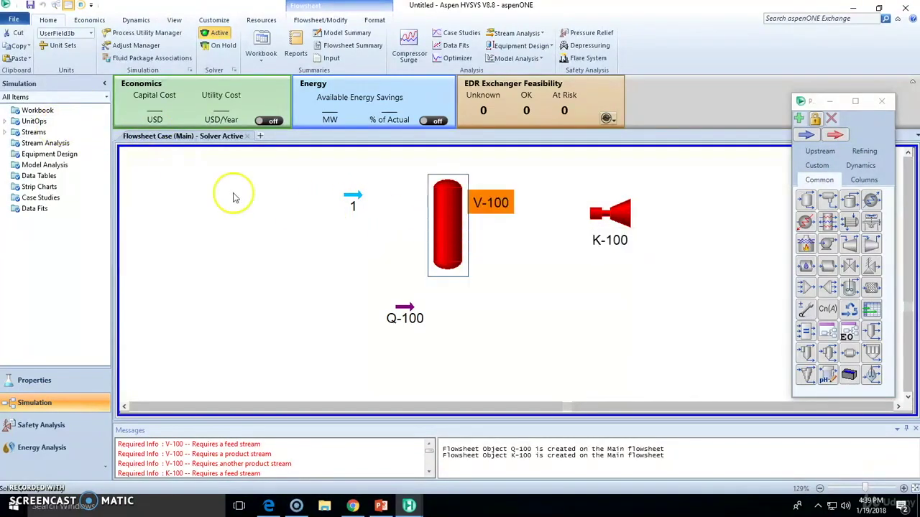
{"action": "double_click", "coordinate": [33, 132]}
{"action": "left_click", "coordinate": [353, 200]}
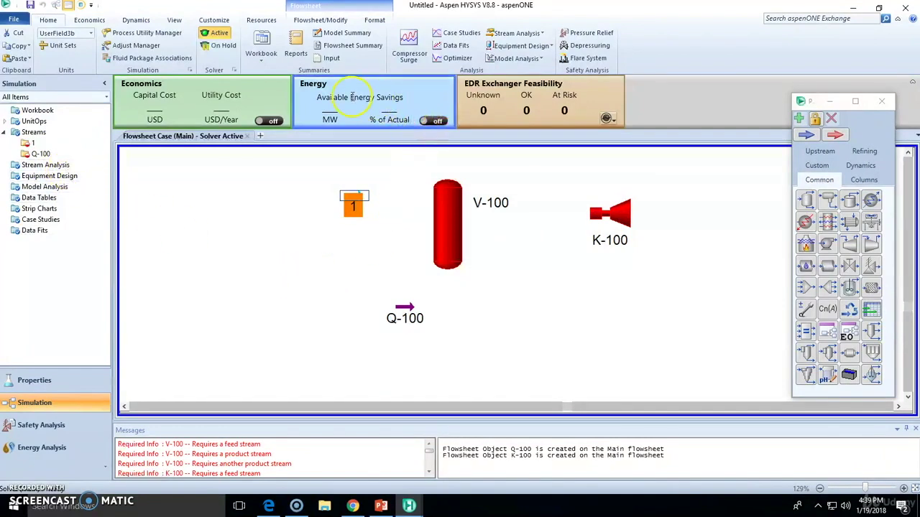
{"action": "scroll", "coordinate": [93, 24], "scroll_direction": "down", "scroll_amount": 3}
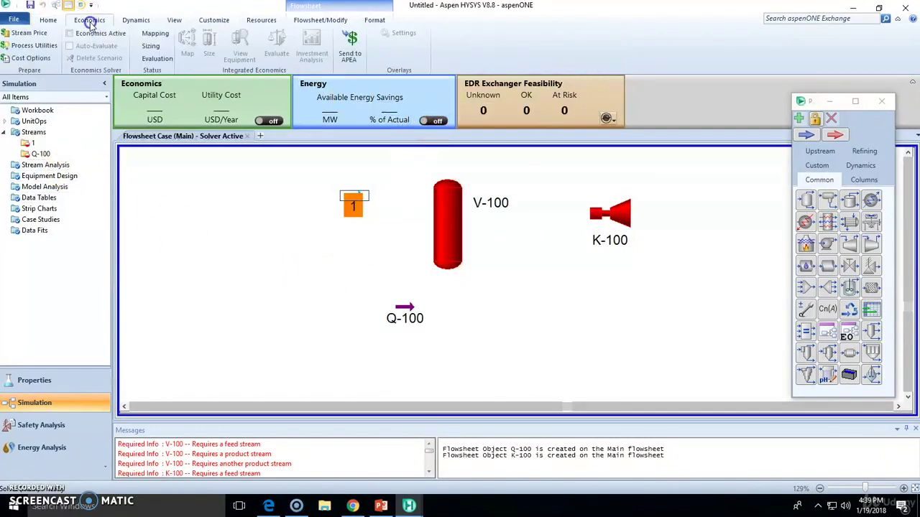
{"action": "scroll", "coordinate": [93, 28], "scroll_direction": "up", "scroll_amount": 2}
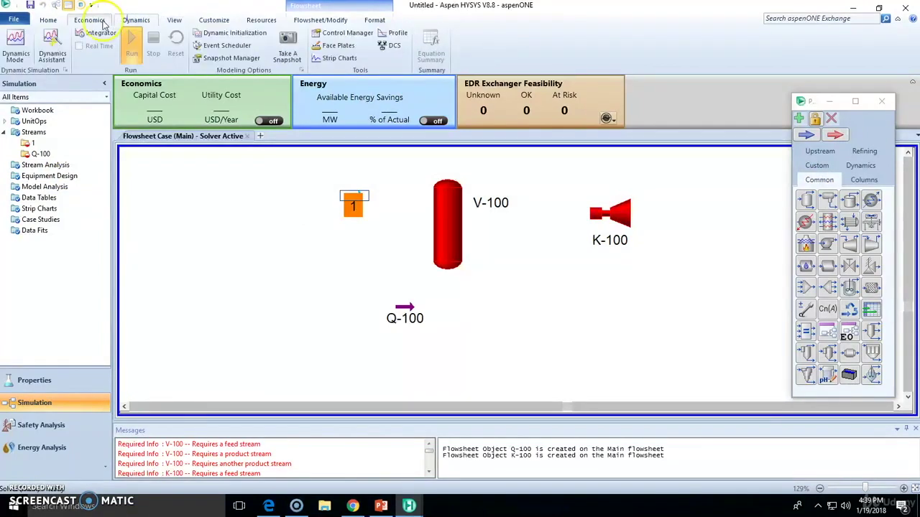
{"action": "left_click", "coordinate": [48, 388]}
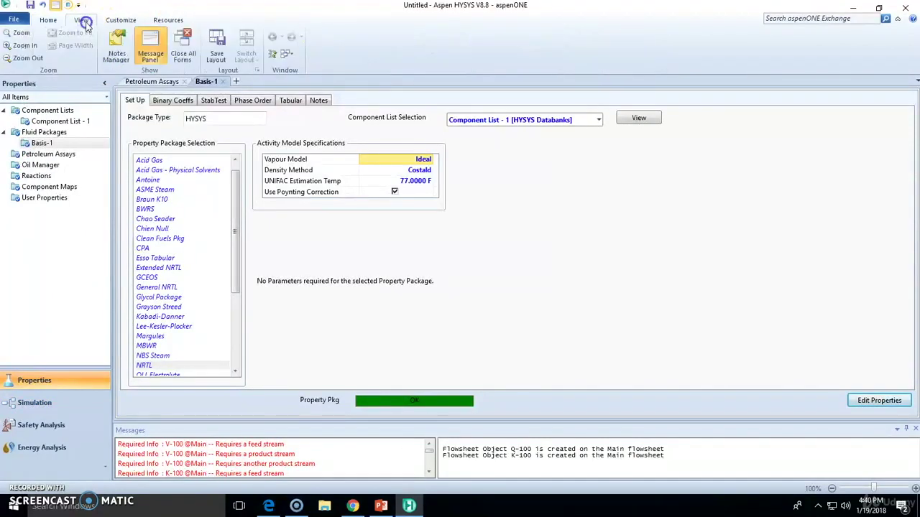
{"action": "left_click", "coordinate": [29, 403]}
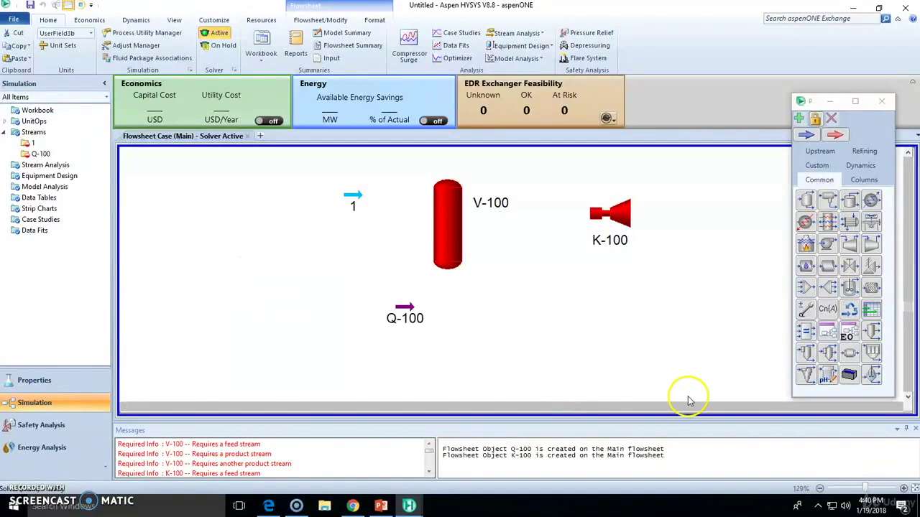
{"action": "left_click", "coordinate": [87, 21]}
{"action": "left_click", "coordinate": [136, 21]}
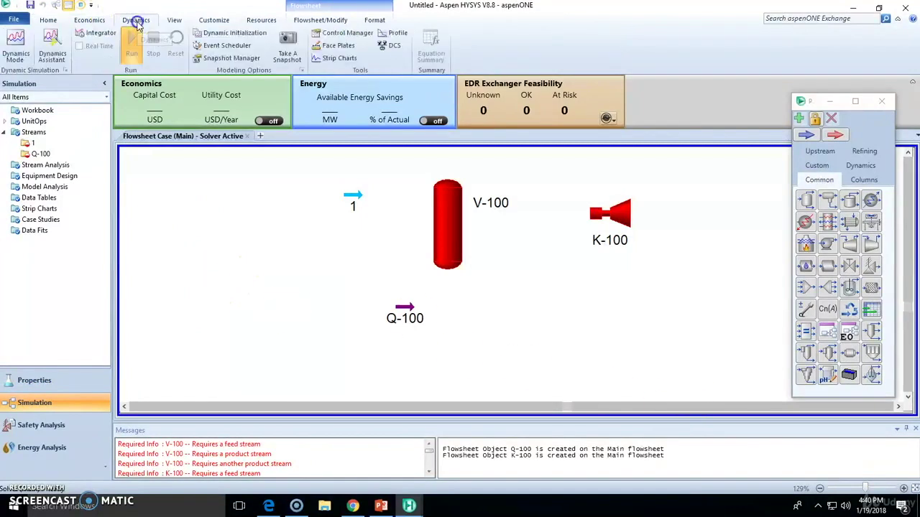
{"action": "left_click", "coordinate": [174, 21]}
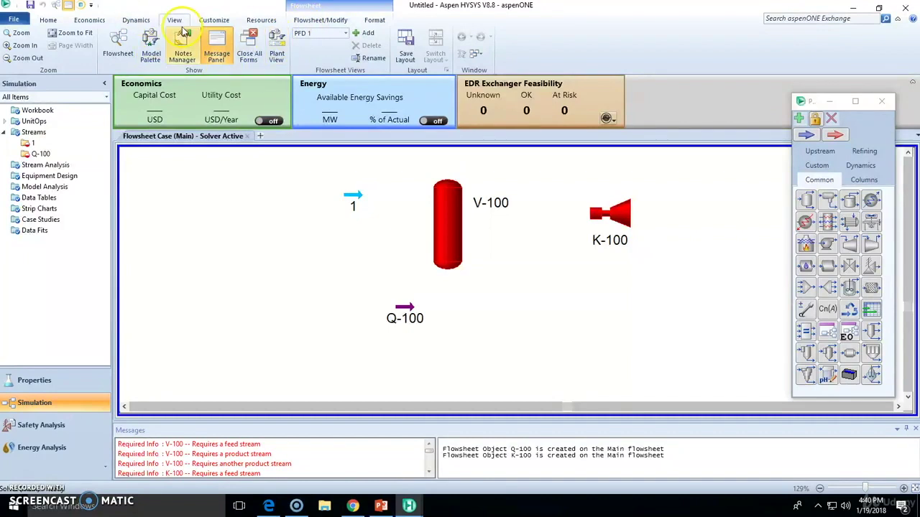
{"action": "left_click", "coordinate": [50, 22]}
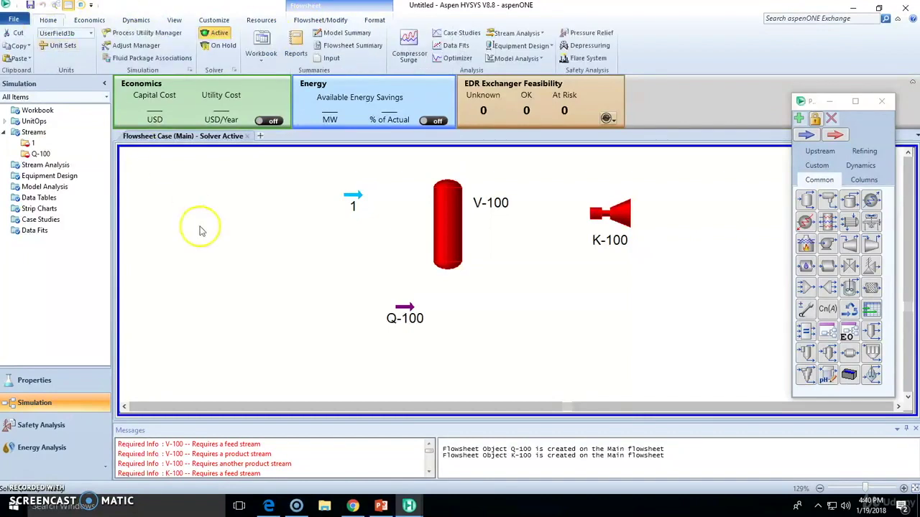
{"action": "left_click_drag", "start_coordinate": [175, 179], "coordinate": [309, 276]}
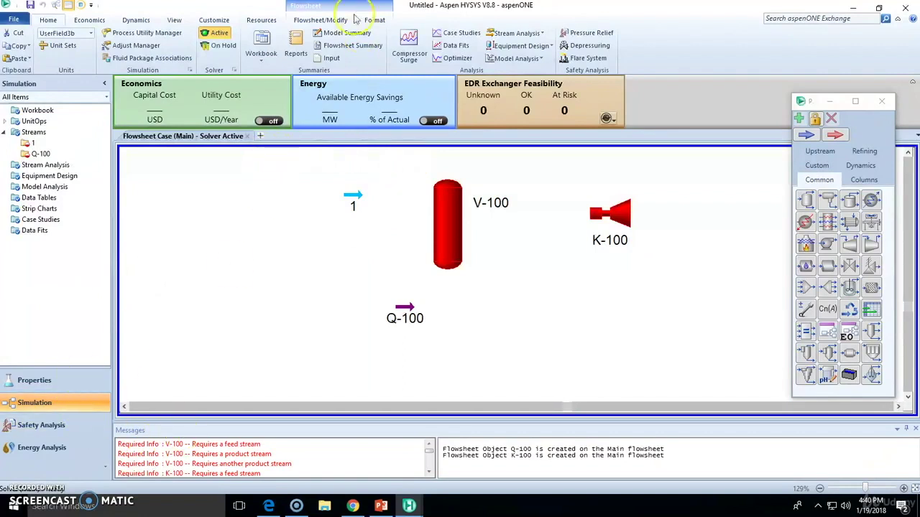
Step: Close the floating Model Palette and switch to the Safety Analysis environment
{"action": "left_click", "coordinate": [312, 20]}
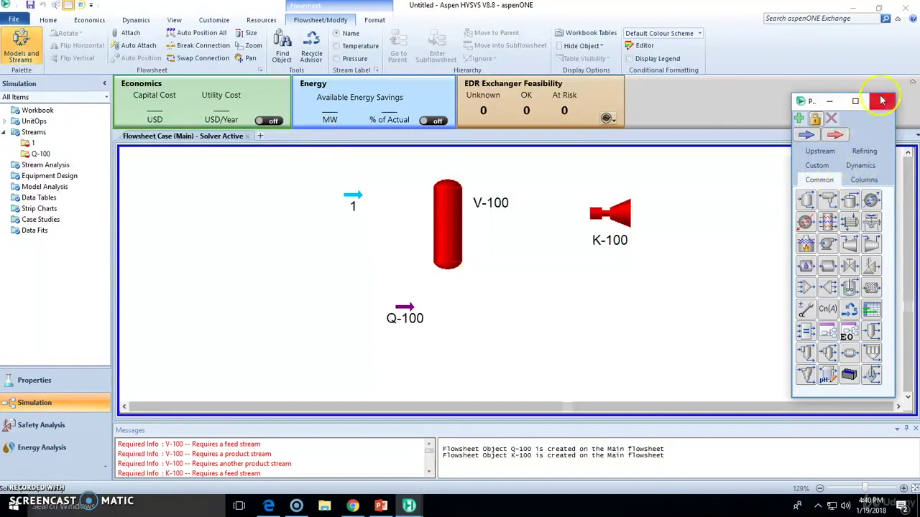
{"action": "left_click", "coordinate": [882, 101]}
{"action": "mouse_move", "coordinate": [365, 218]}
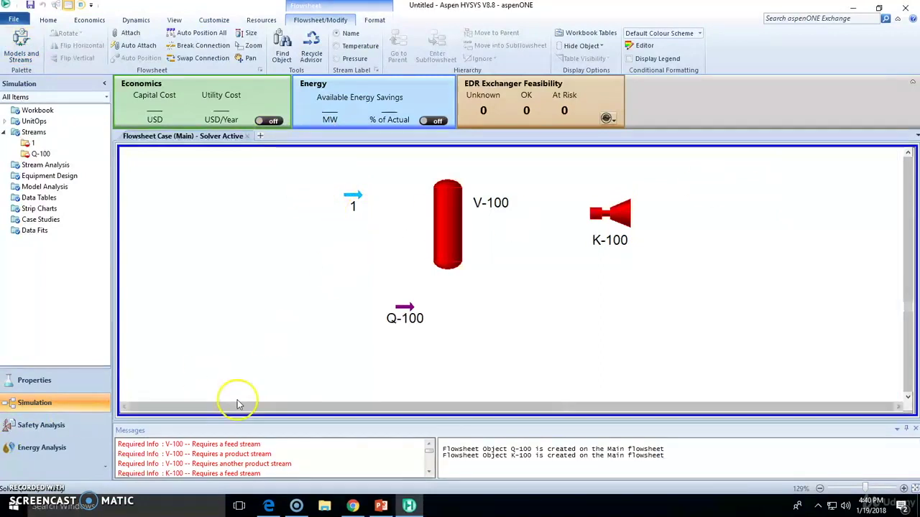
{"action": "left_click", "coordinate": [70, 430]}
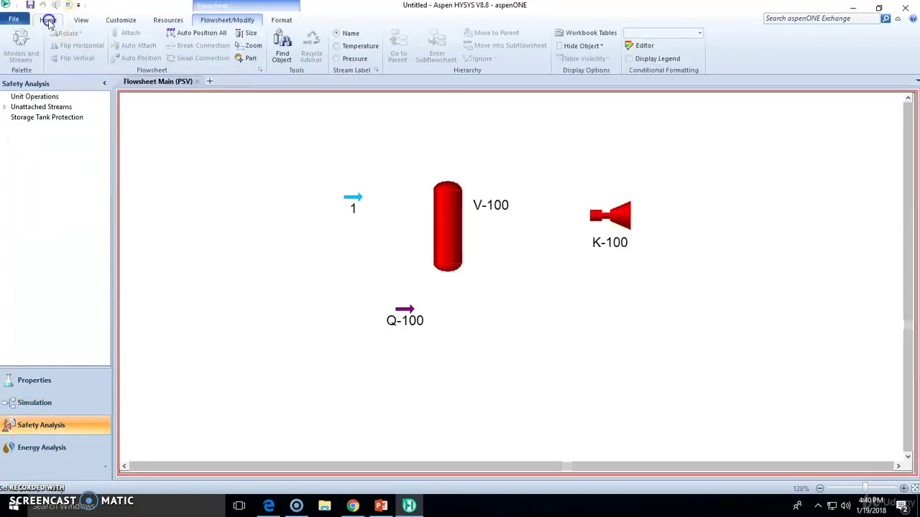
Step: Browse the Safety Analysis ribbon tabs, then go through Properties back to the Simulation flowsheet
{"action": "left_click", "coordinate": [48, 20]}
{"action": "left_click", "coordinate": [80, 22]}
{"action": "left_click", "coordinate": [51, 20]}
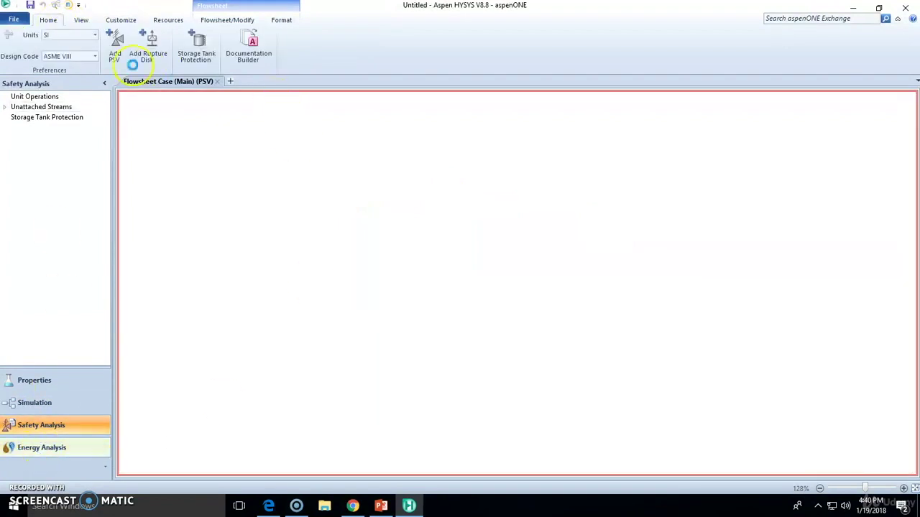
{"action": "scroll", "coordinate": [72, 22], "scroll_direction": "down", "scroll_amount": 2}
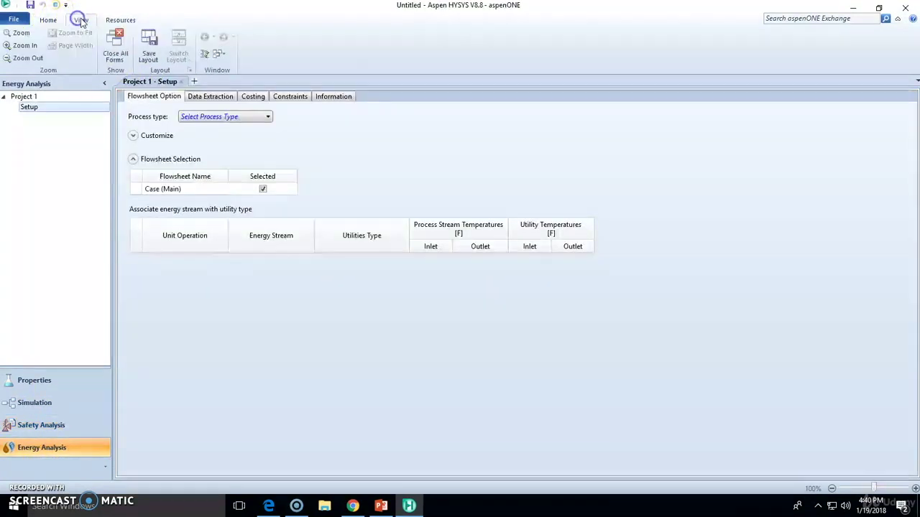
{"action": "scroll", "coordinate": [76, 23], "scroll_direction": "up", "scroll_amount": 2}
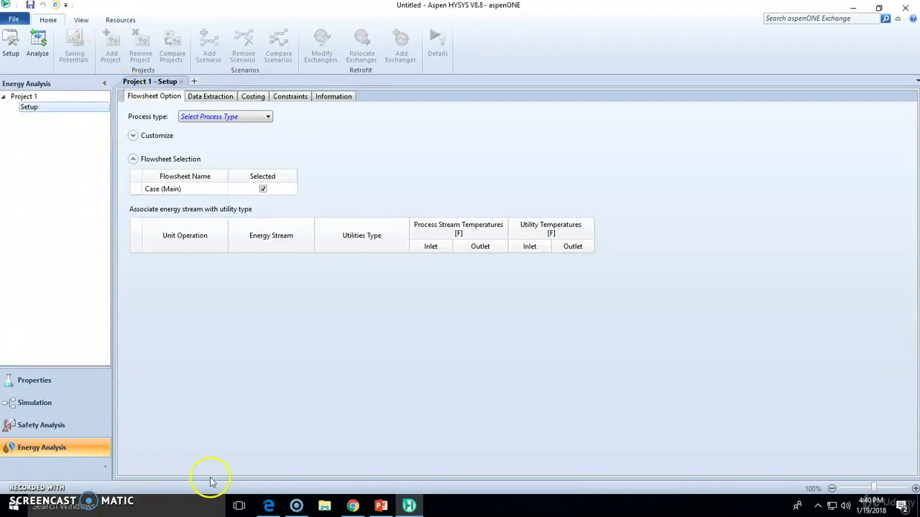
{"action": "left_click", "coordinate": [68, 370]}
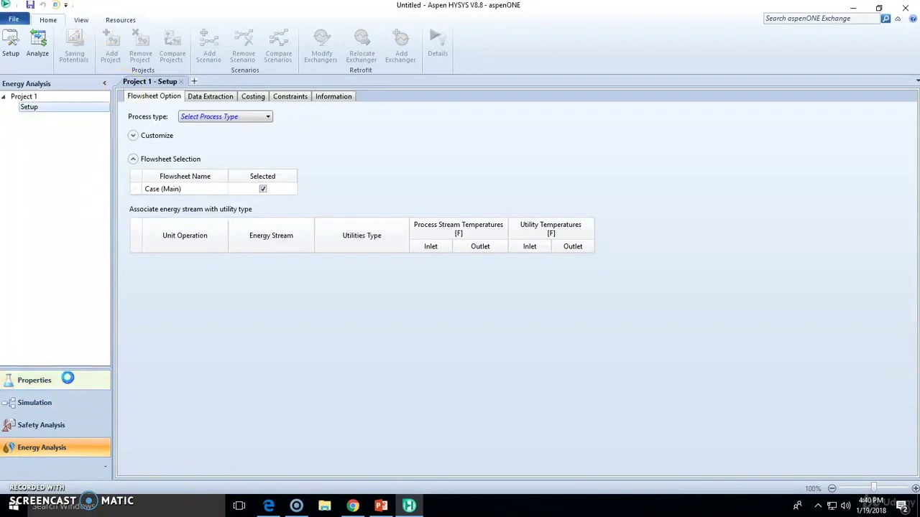
{"action": "left_click", "coordinate": [63, 403]}
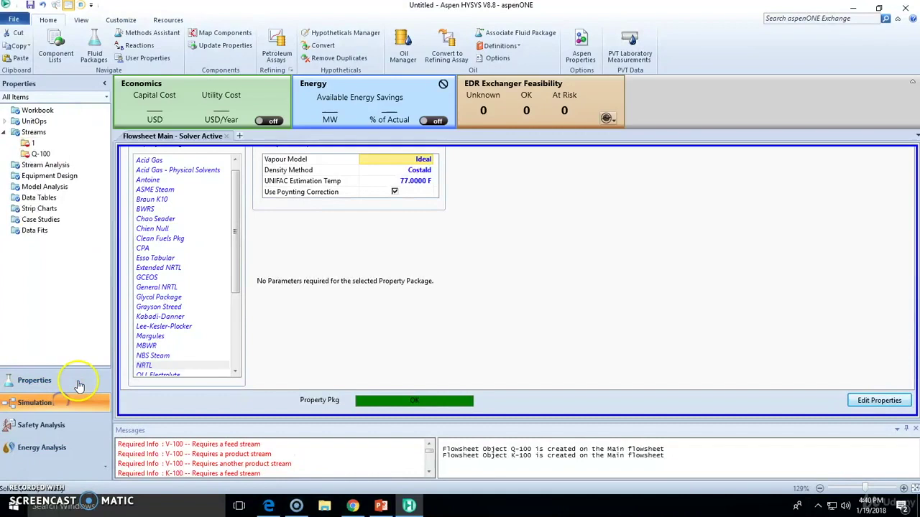